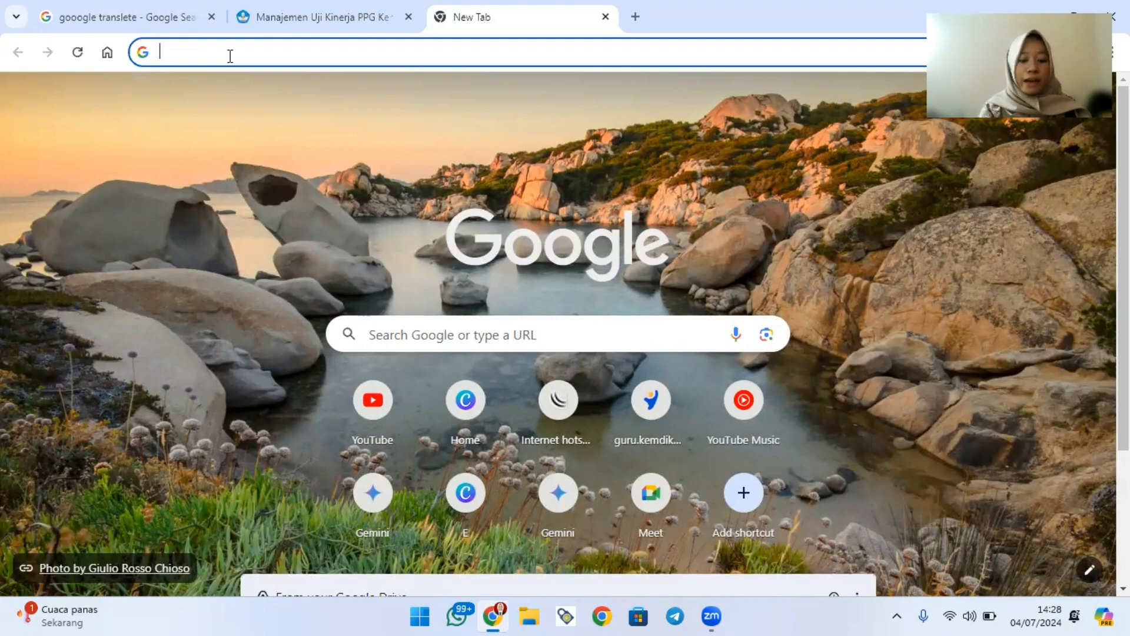
# Search the web for "gamma ai" and open the AI Powerpoint page of gamma.app.
pyautogui.write('gamma')
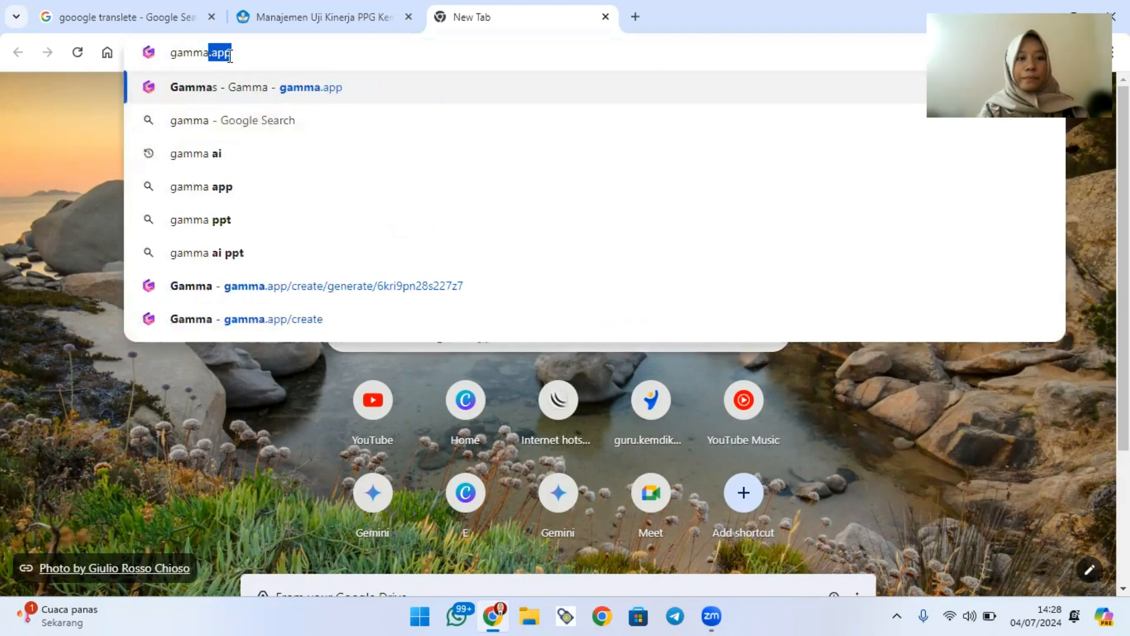
pyautogui.write(' ai')
pyautogui.press('Return')
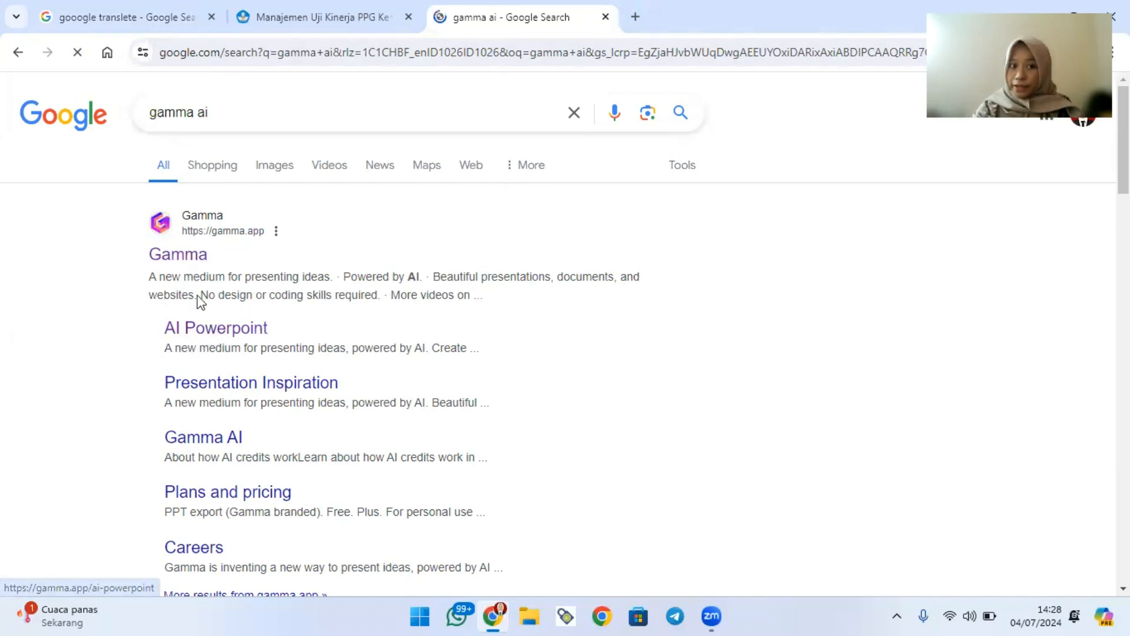
pyautogui.click(203, 330)
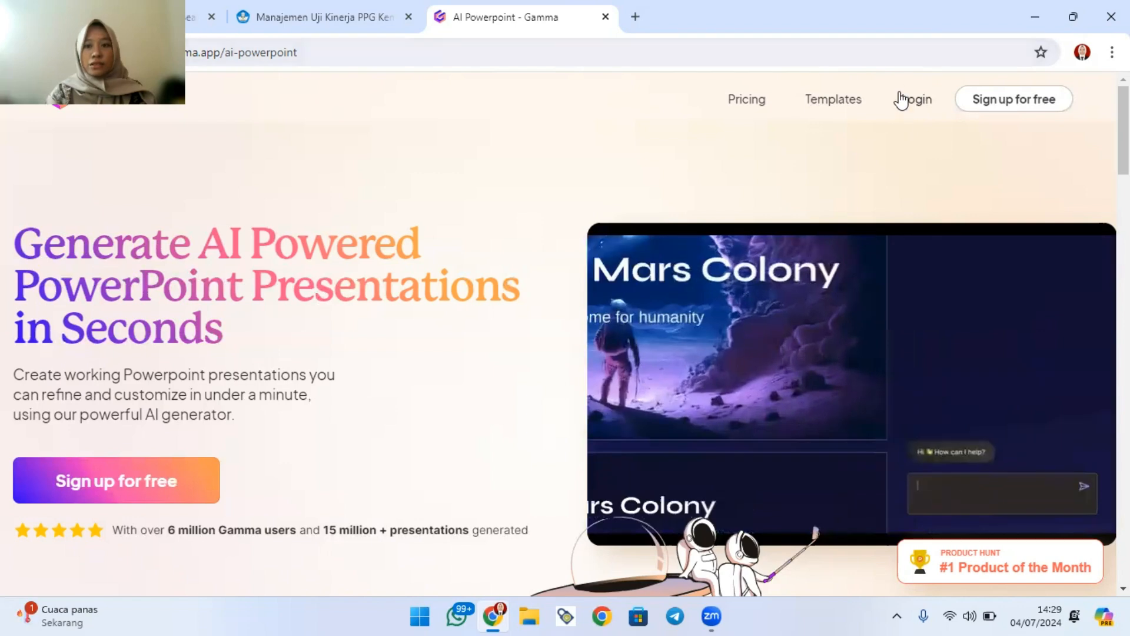
# Sign in to Gamma with the Google account and start a new AI creation using the Generate option.
pyautogui.click(914, 104)
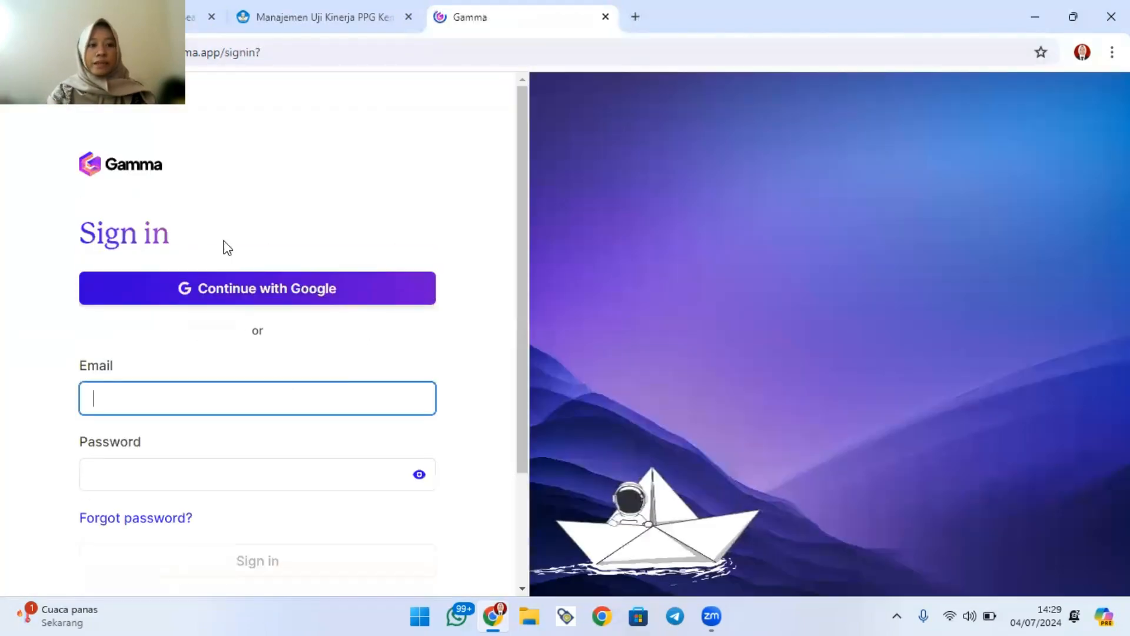
pyautogui.click(272, 299)
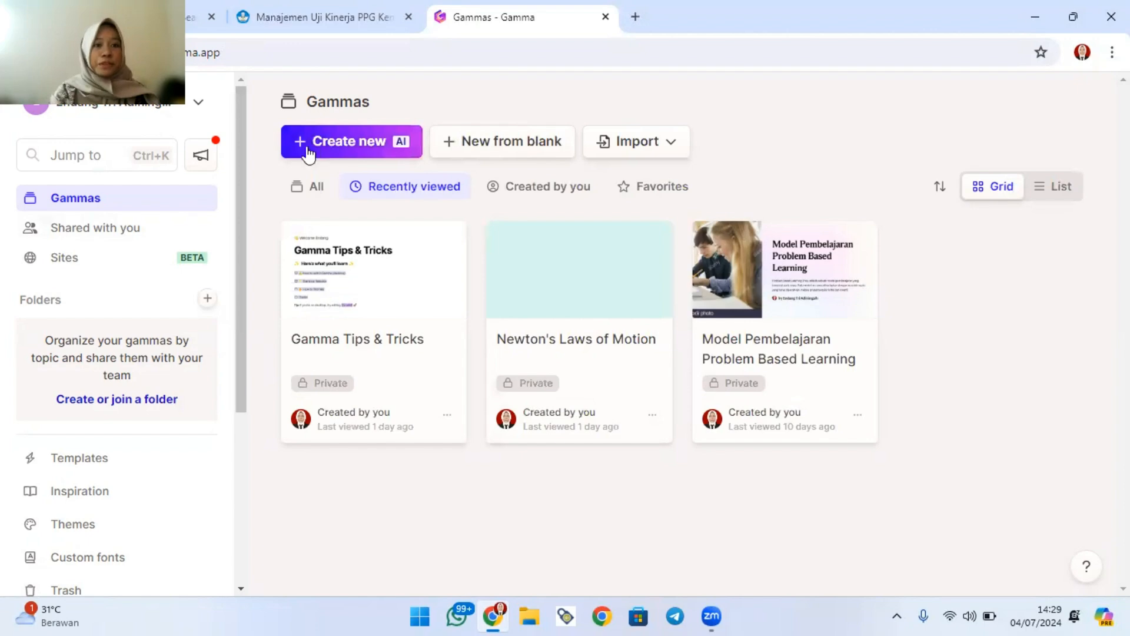
pyautogui.click(337, 149)
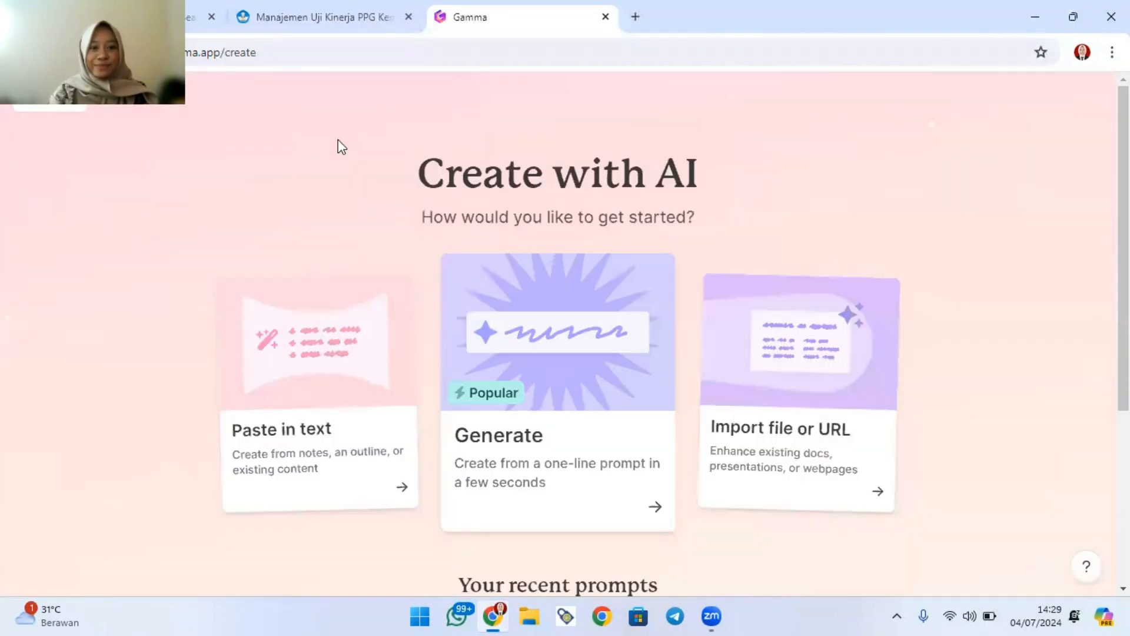
pyautogui.click(530, 353)
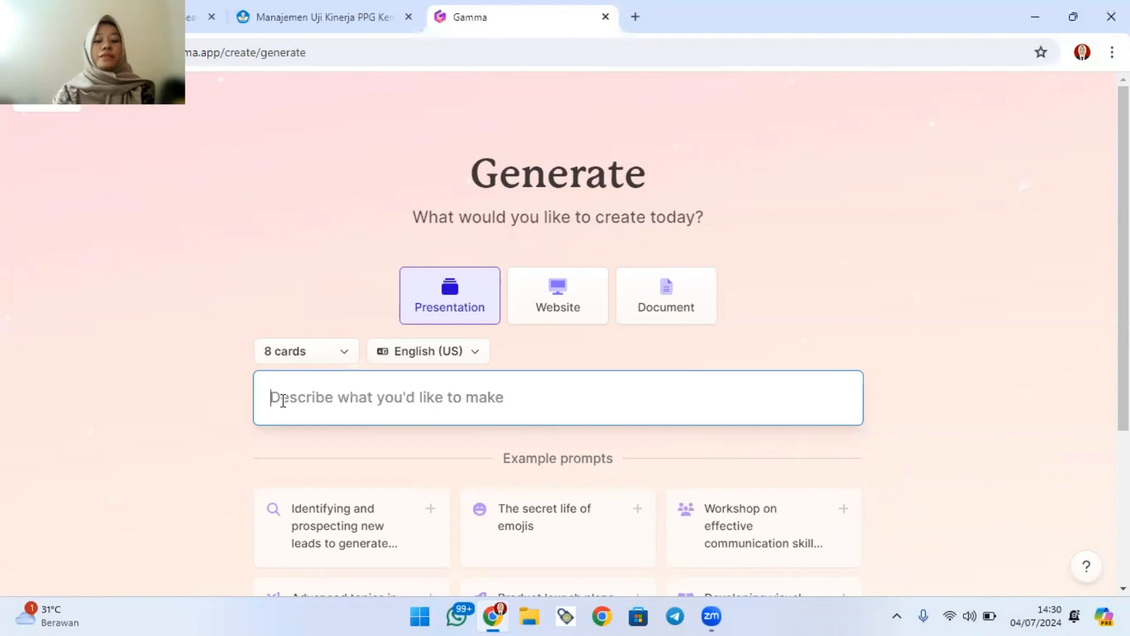
# Generate a presentation outline from the prompt "Newtons Law of Motions".
pyautogui.write('Newtons Law of')
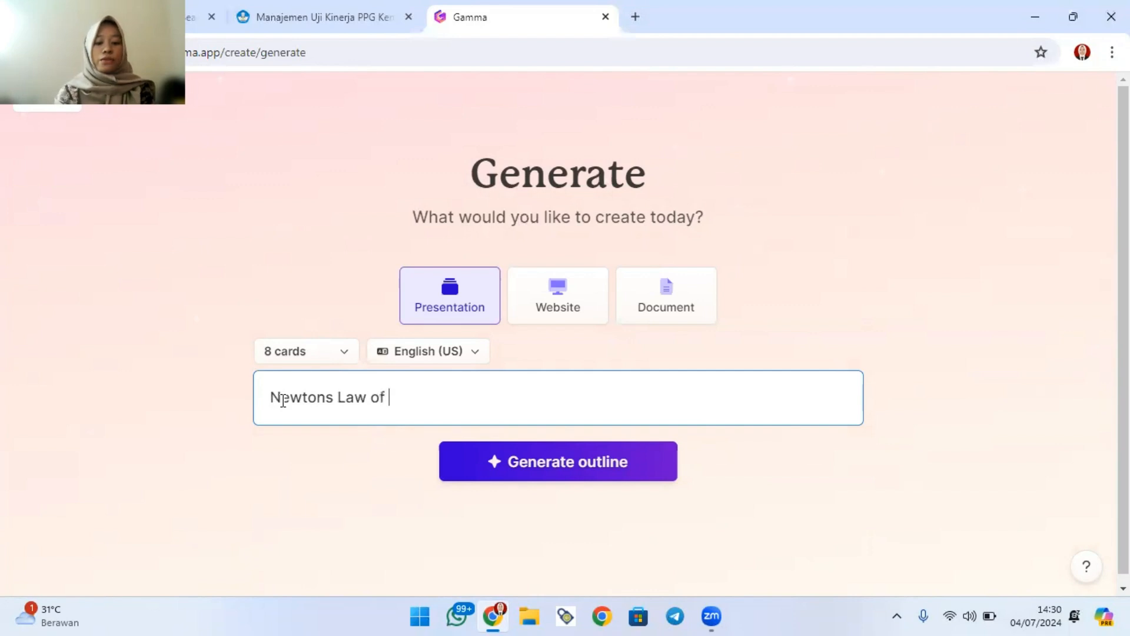
pyautogui.write('Motio')
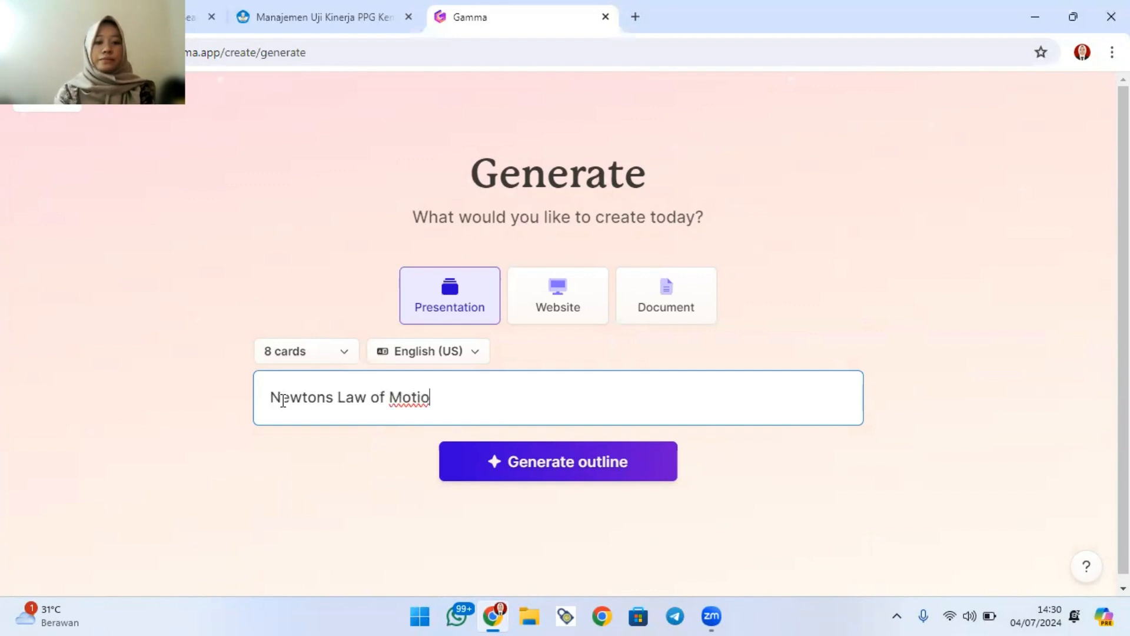
pyautogui.write('ns')
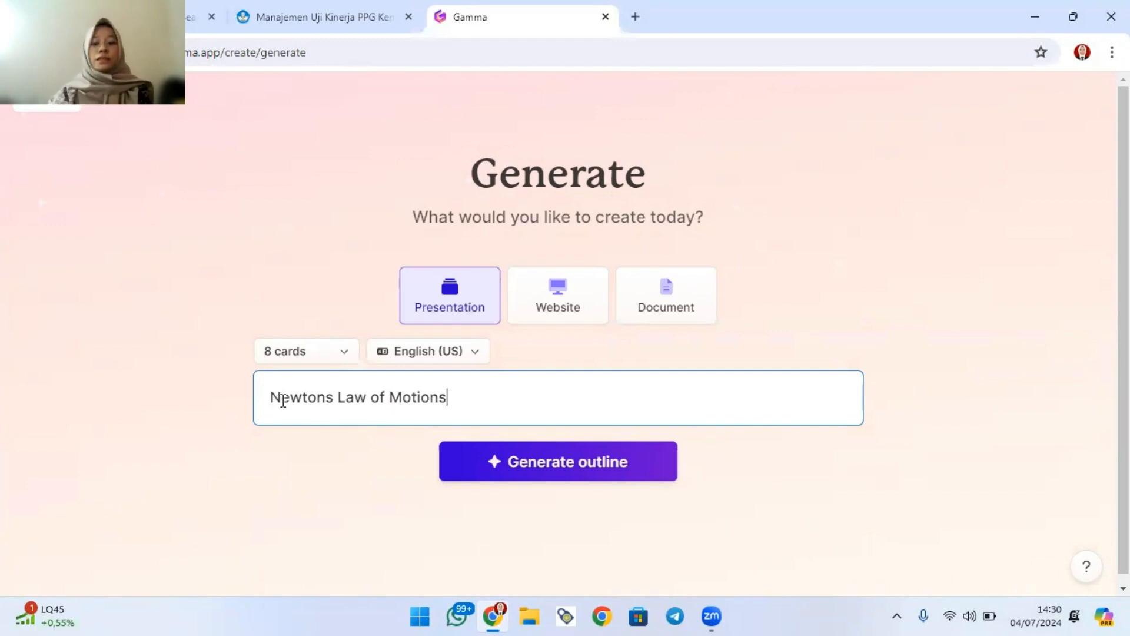
pyautogui.click(550, 458)
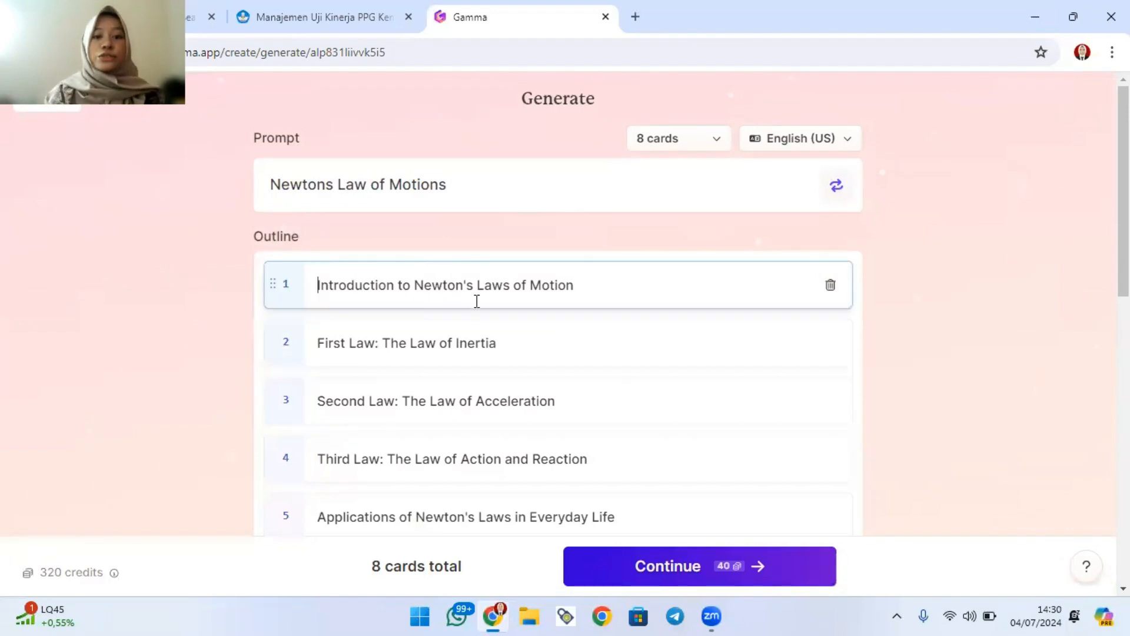
# Accept the proposed outline and generate the presentation with the Oasis theme.
pyautogui.scroll(-5, 451, 325)
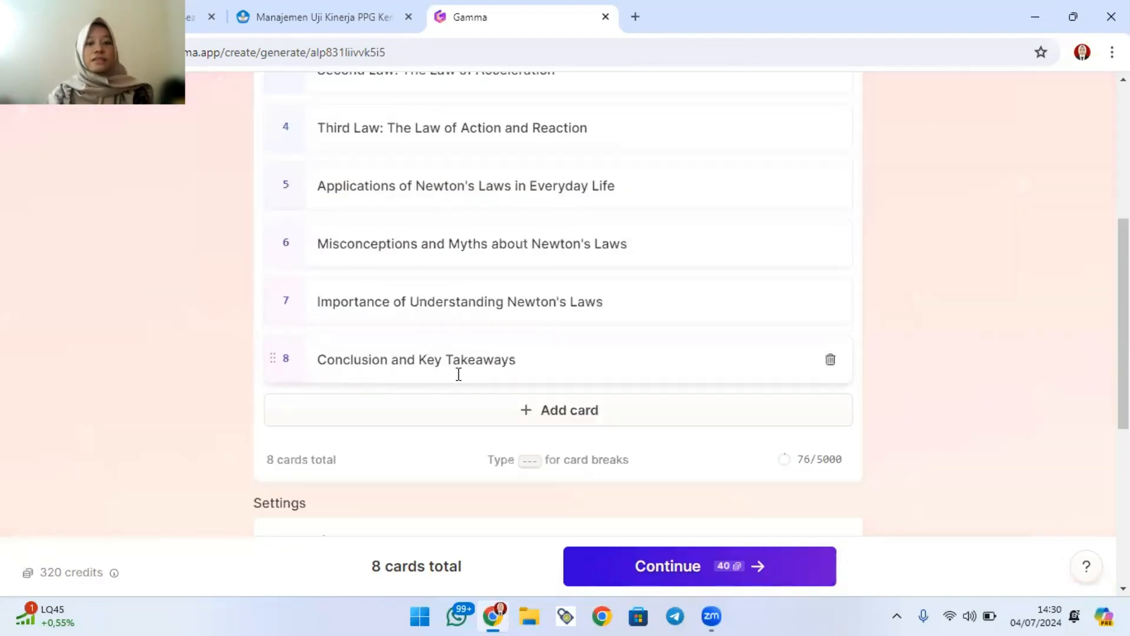
pyautogui.click(633, 573)
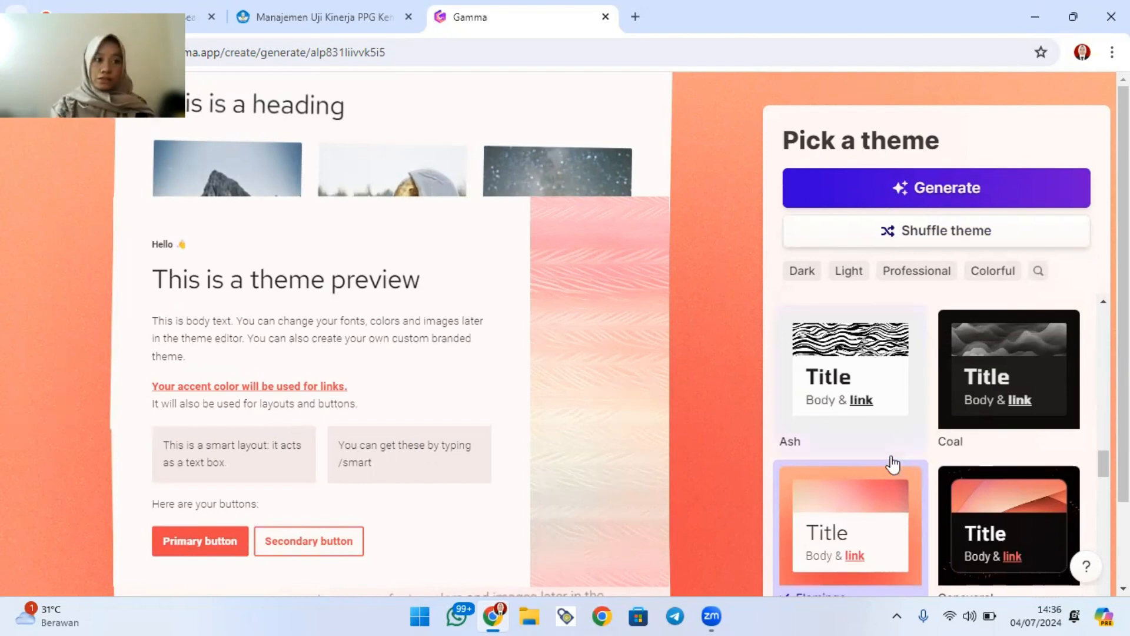
pyautogui.scroll(-3, 860, 459)
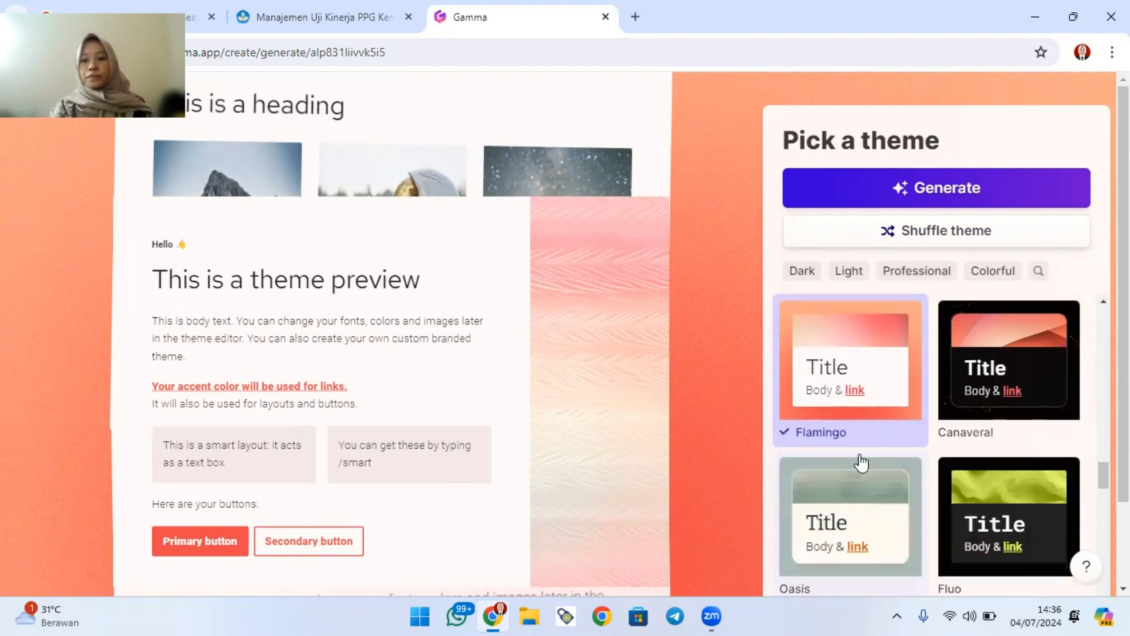
pyautogui.scroll(-1, 858, 446)
pyautogui.click(858, 445)
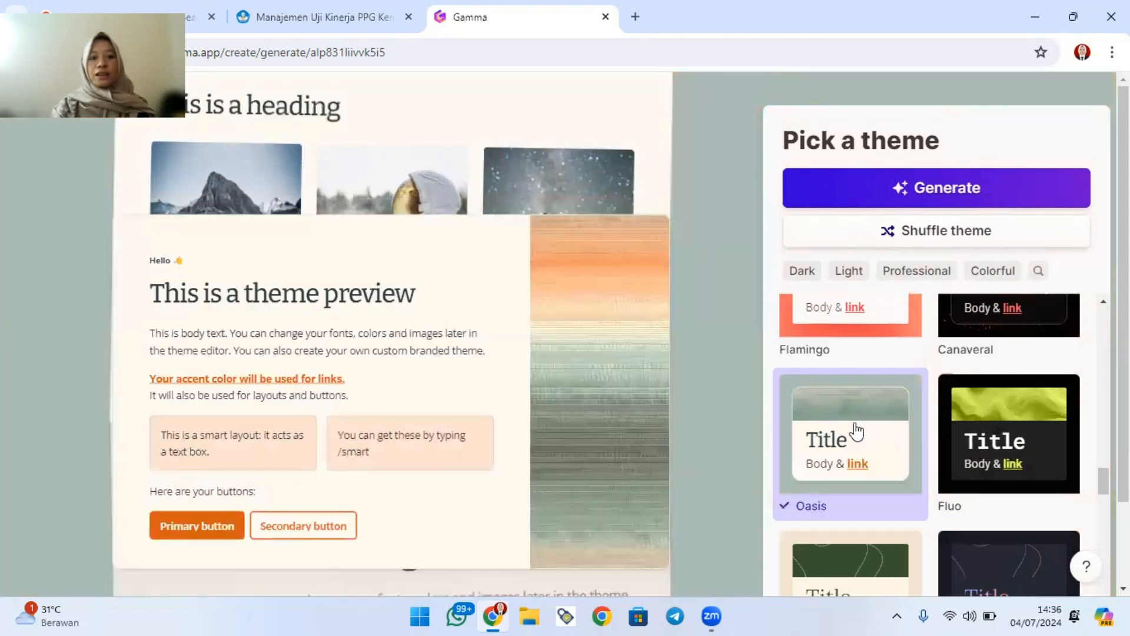
pyautogui.click(884, 189)
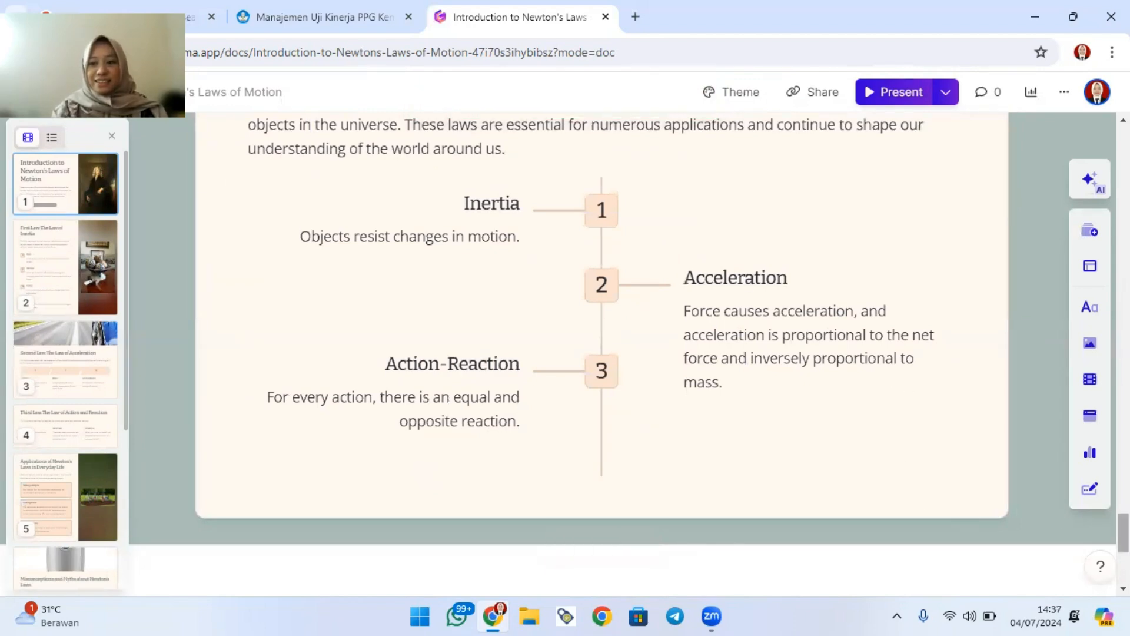
# Review the text, layouts and images of the generated cards, from the introduction through Conclusion and Key Takeaways.
pyautogui.moveTo(1123, 533); pyautogui.dragTo(1124, 145)
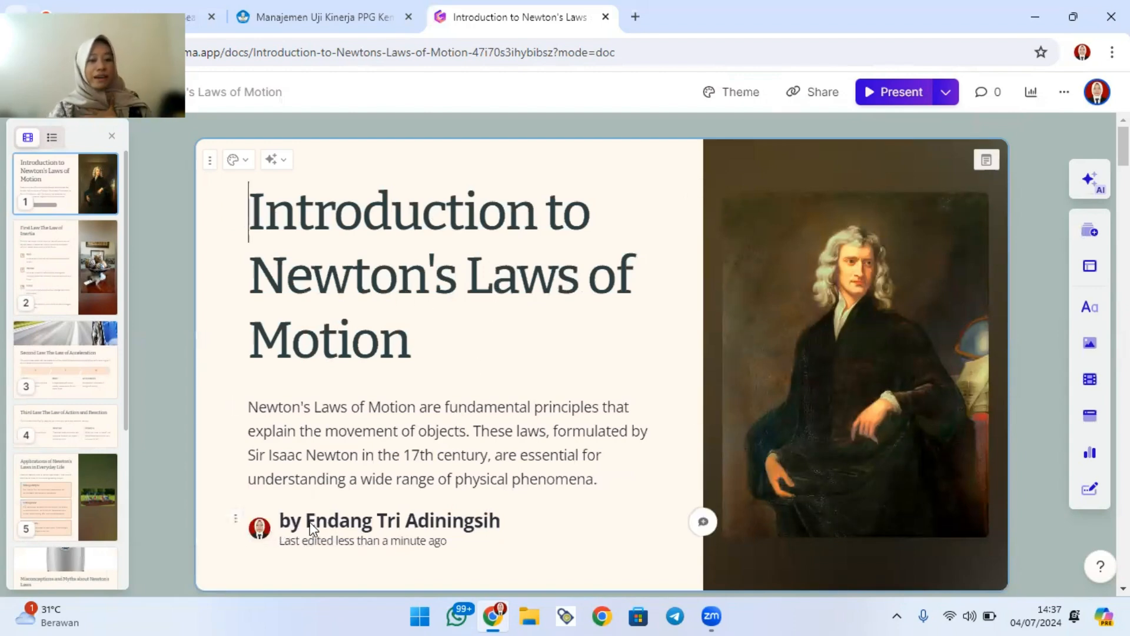
pyautogui.scroll(-10, 590, 457)
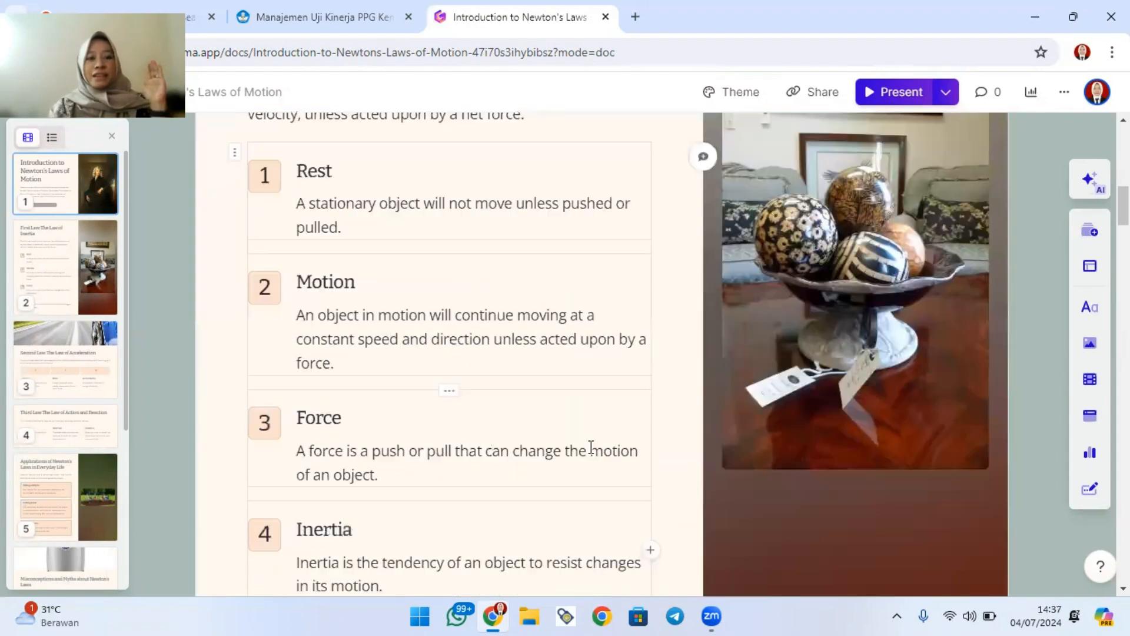
pyautogui.scroll(4, 573, 412)
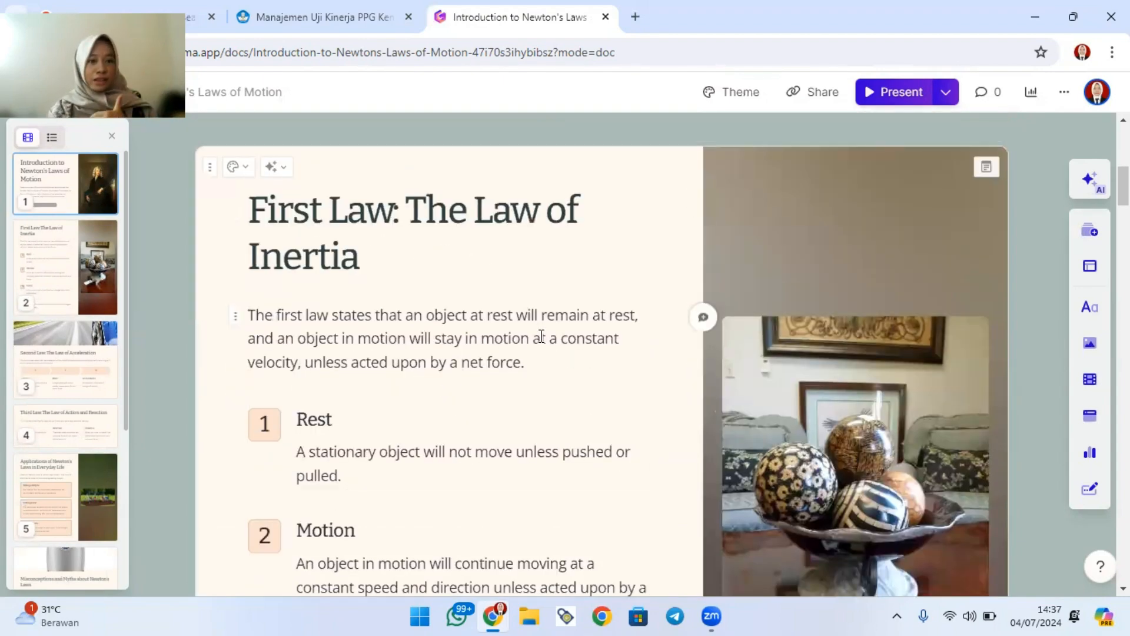
pyautogui.scroll(-8, 499, 318)
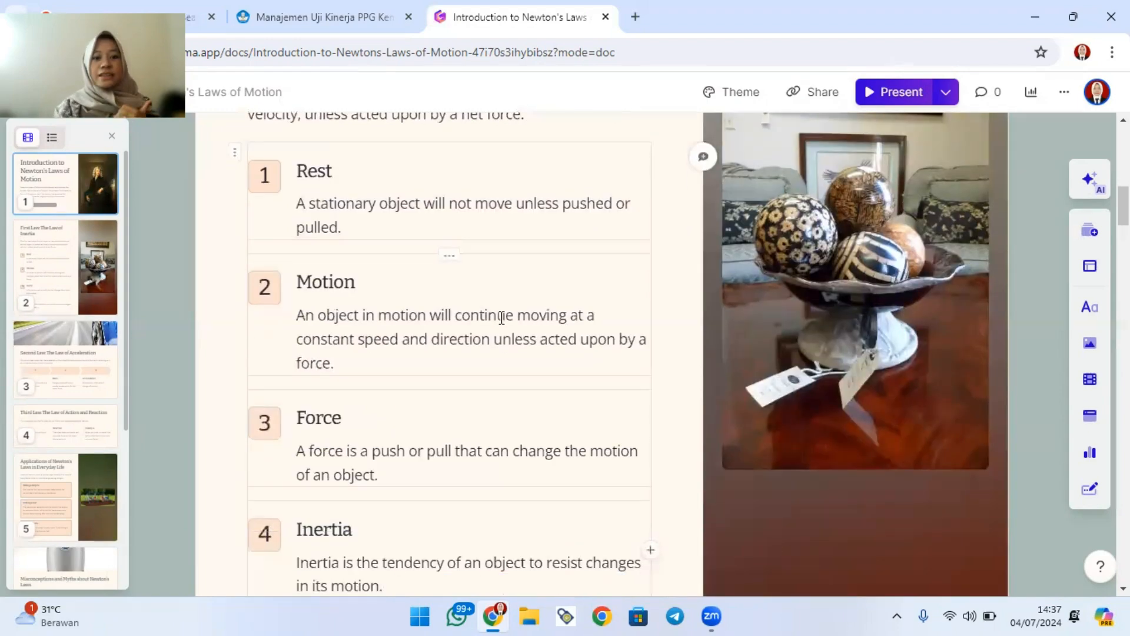
pyautogui.scroll(-12, 502, 332)
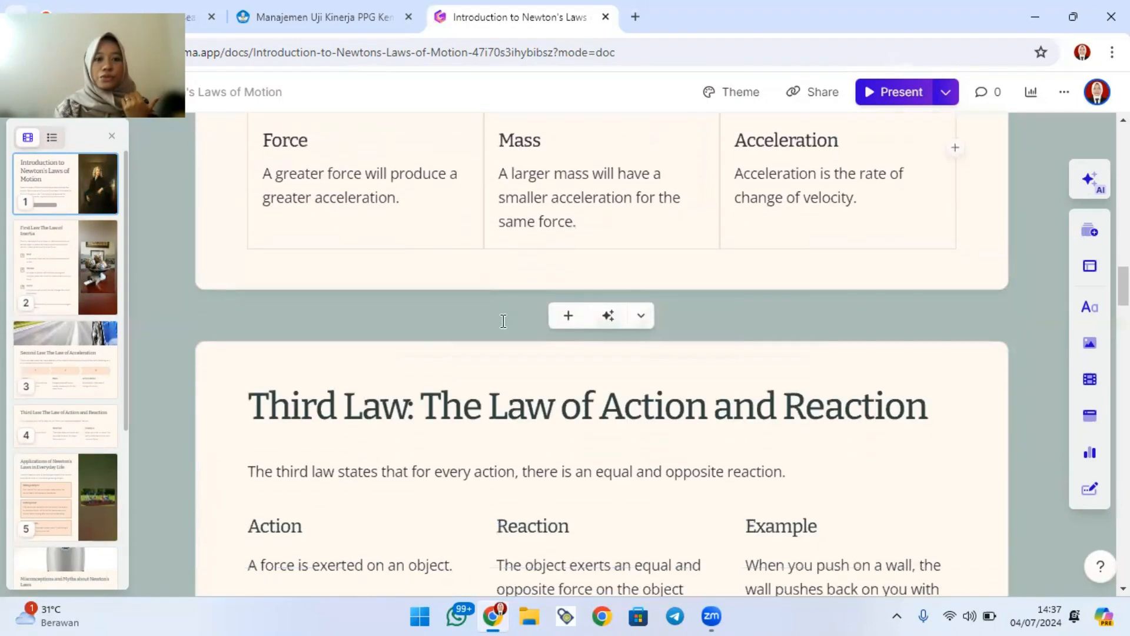
pyautogui.scroll(-13, 503, 321)
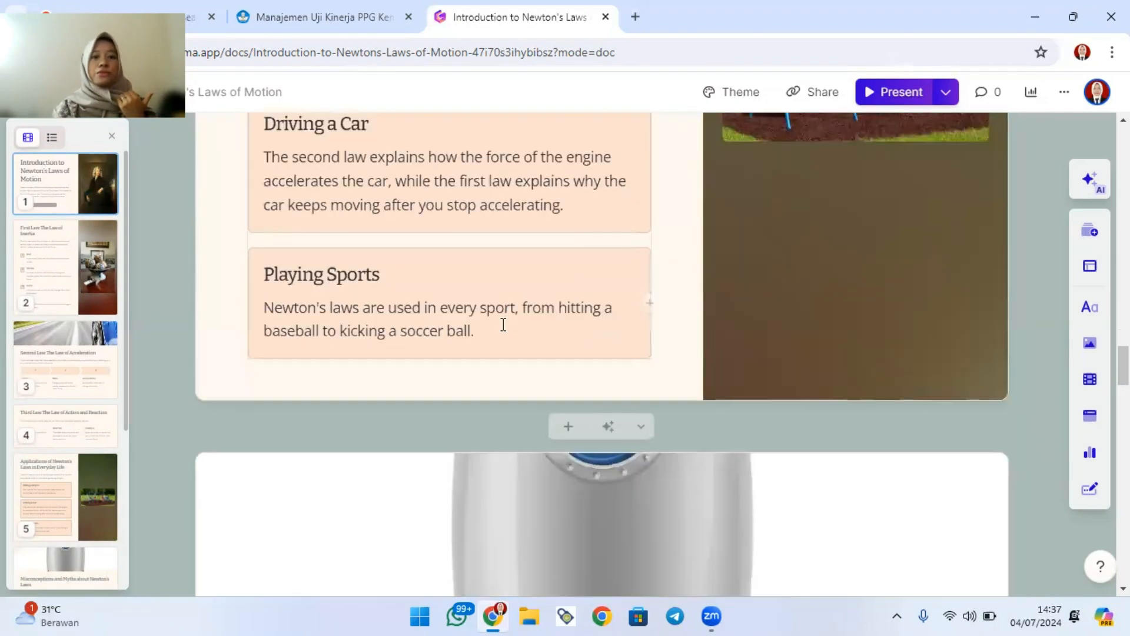
pyautogui.scroll(10, 501, 318)
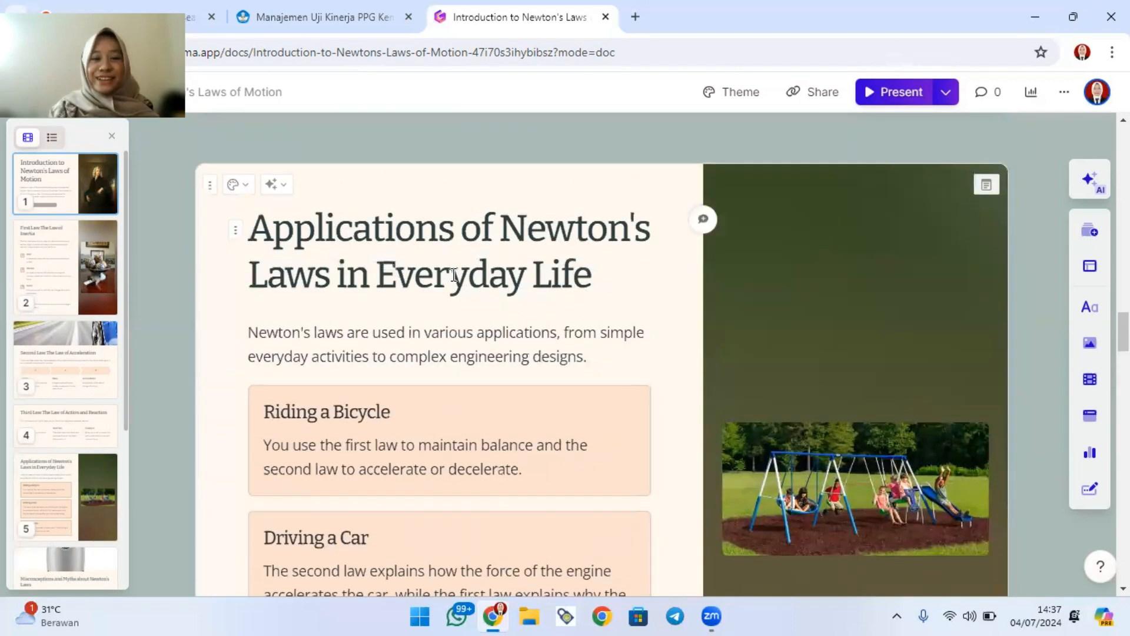
pyautogui.scroll(-1, 459, 281)
pyautogui.scroll(-10, 460, 283)
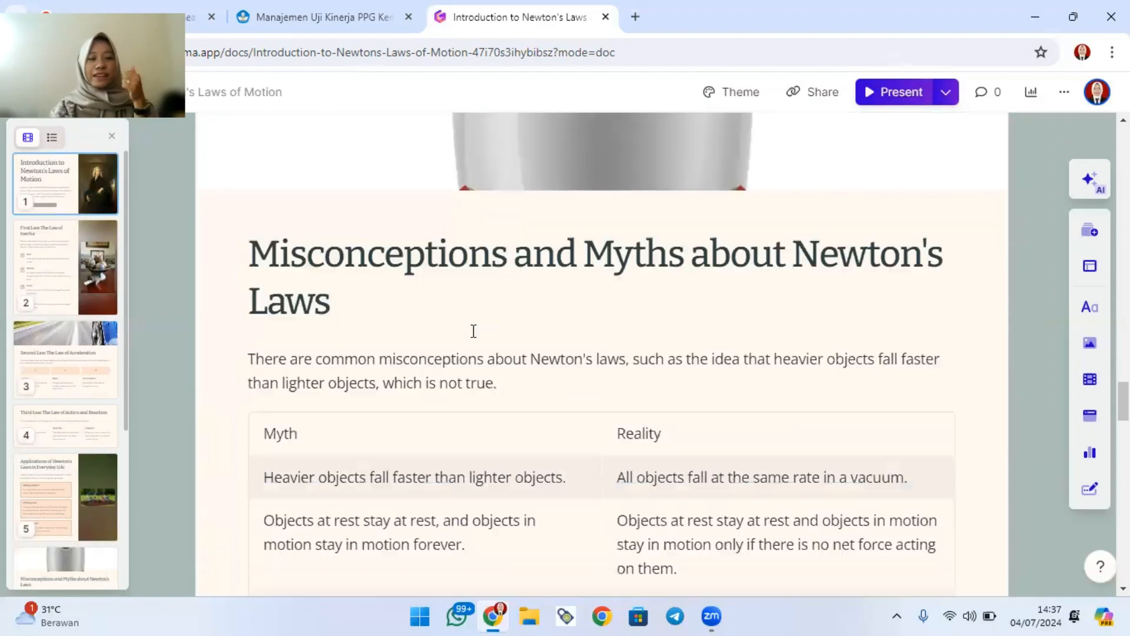
pyautogui.scroll(-10, 477, 328)
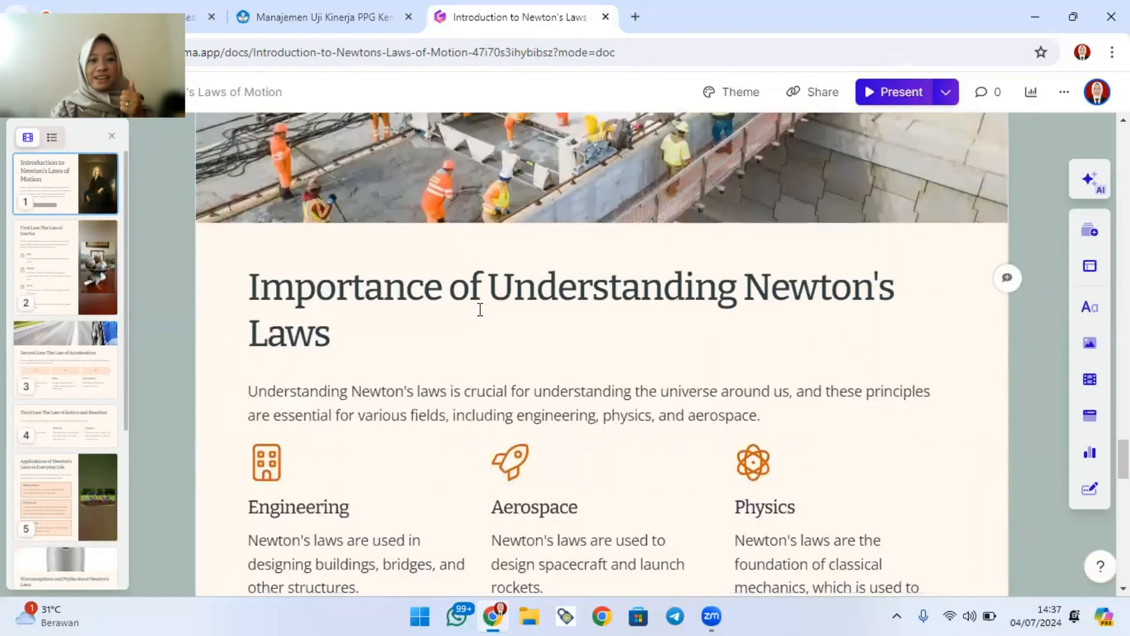
pyautogui.scroll(-12, 479, 309)
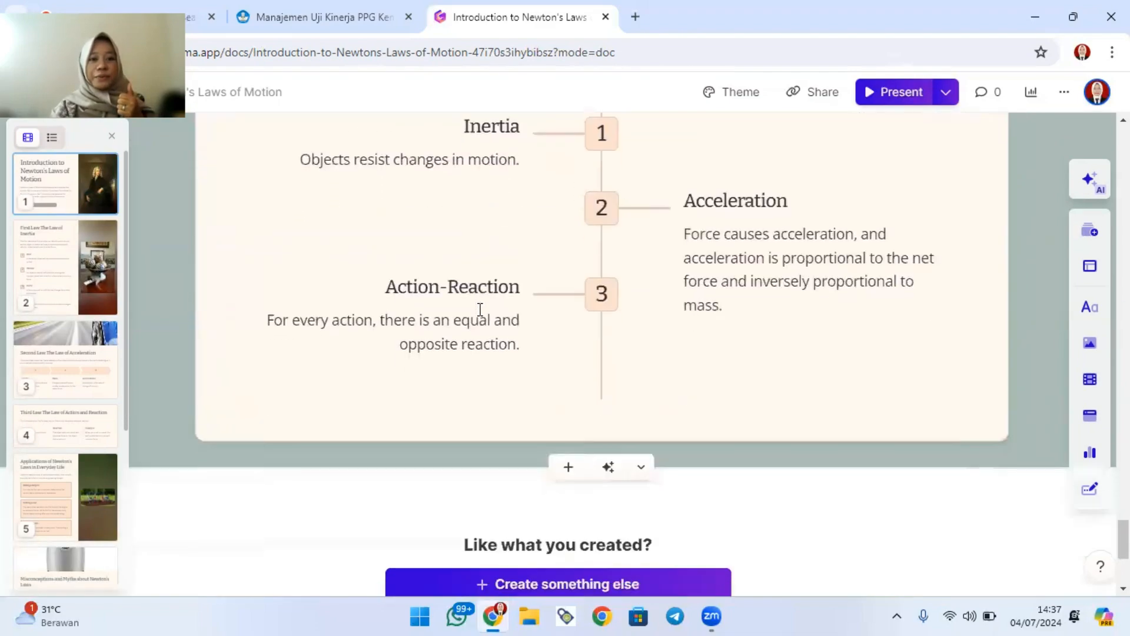
pyautogui.scroll(6, 479, 309)
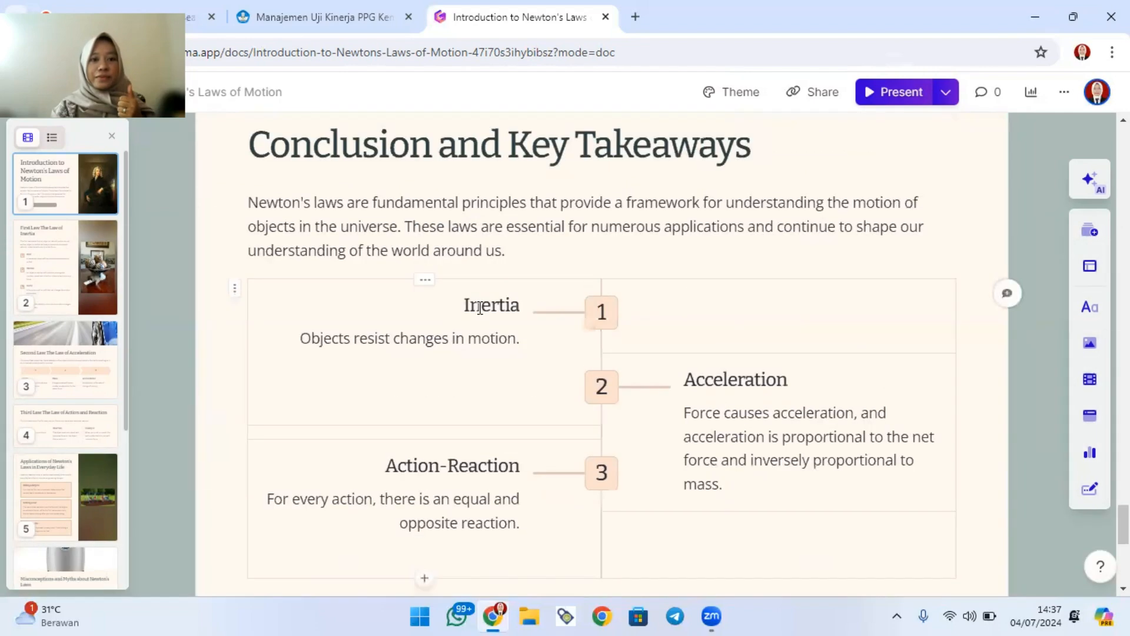
pyautogui.scroll(2, 480, 307)
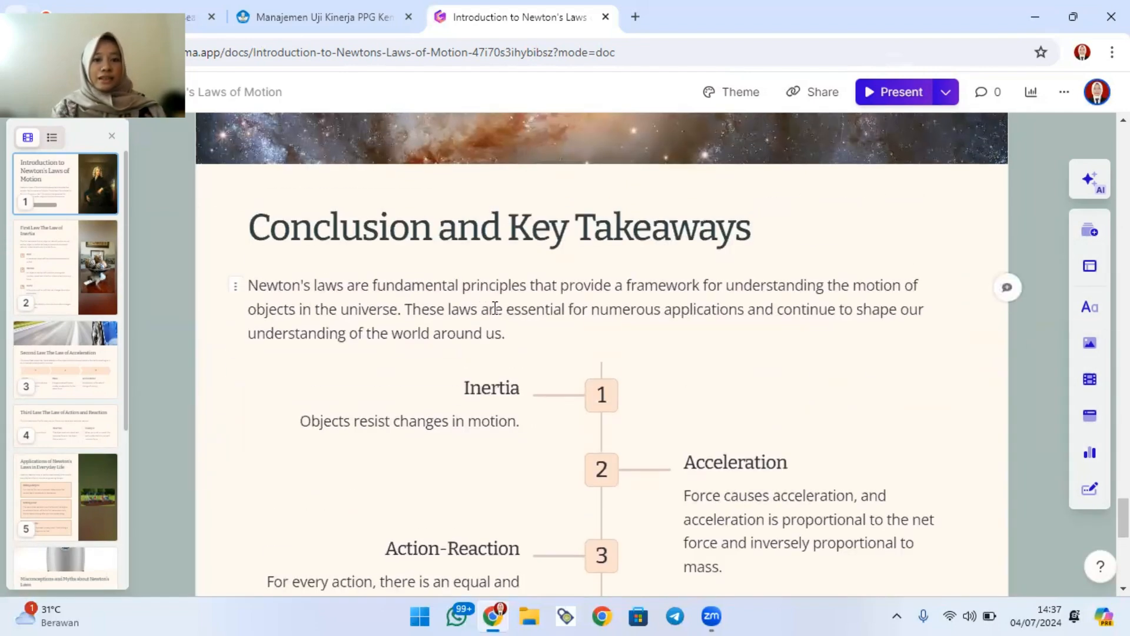
pyautogui.scroll(10, 560, 320)
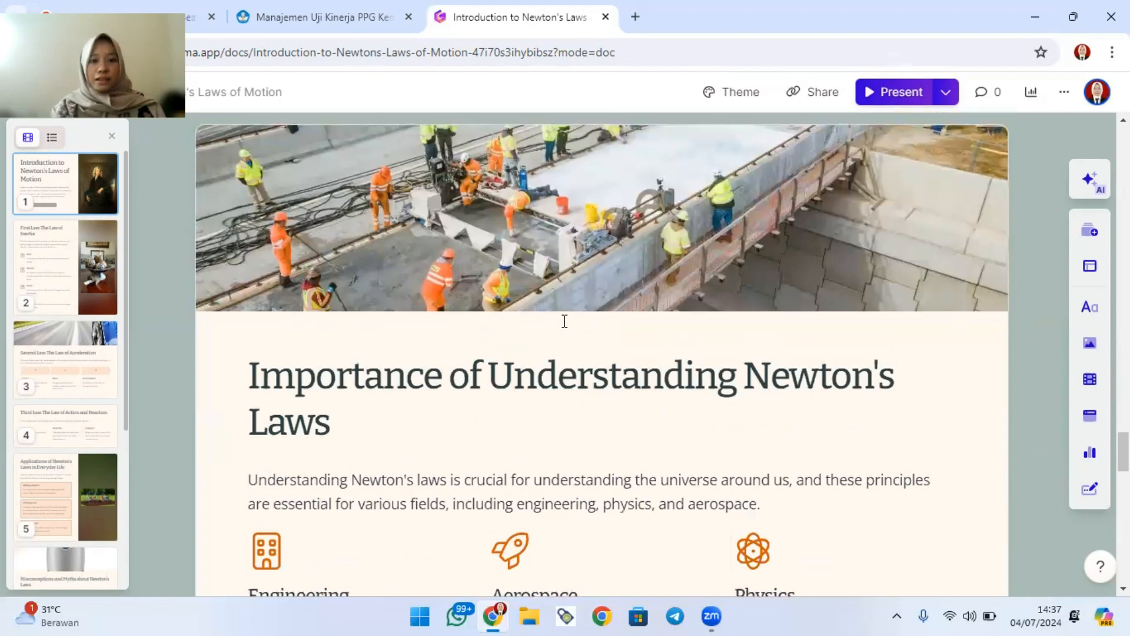
pyautogui.scroll(15, 564, 321)
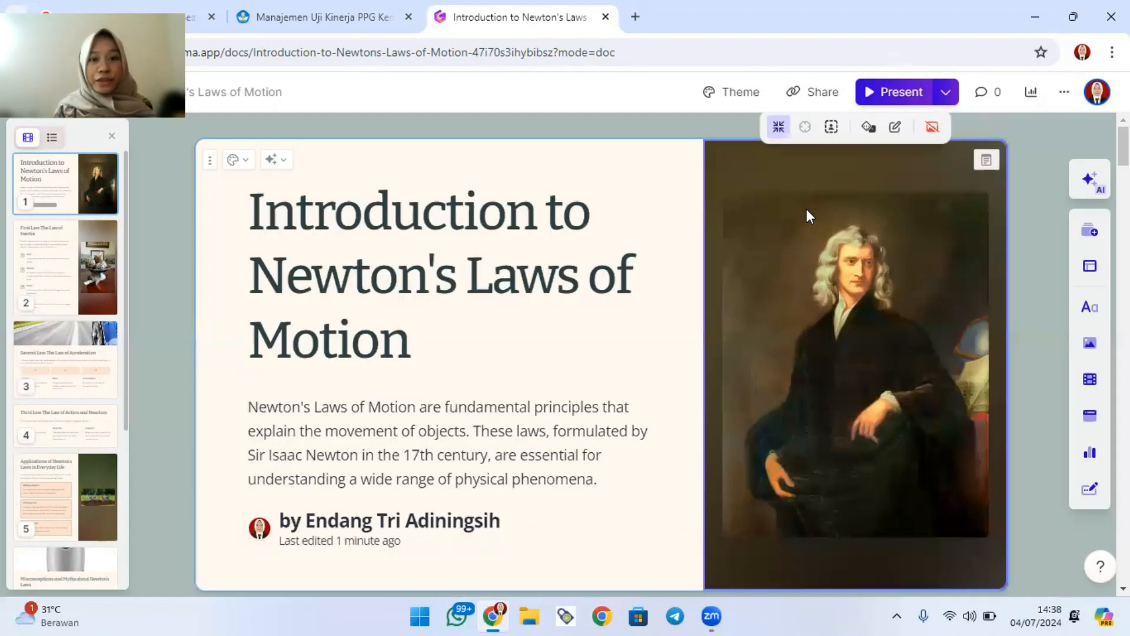